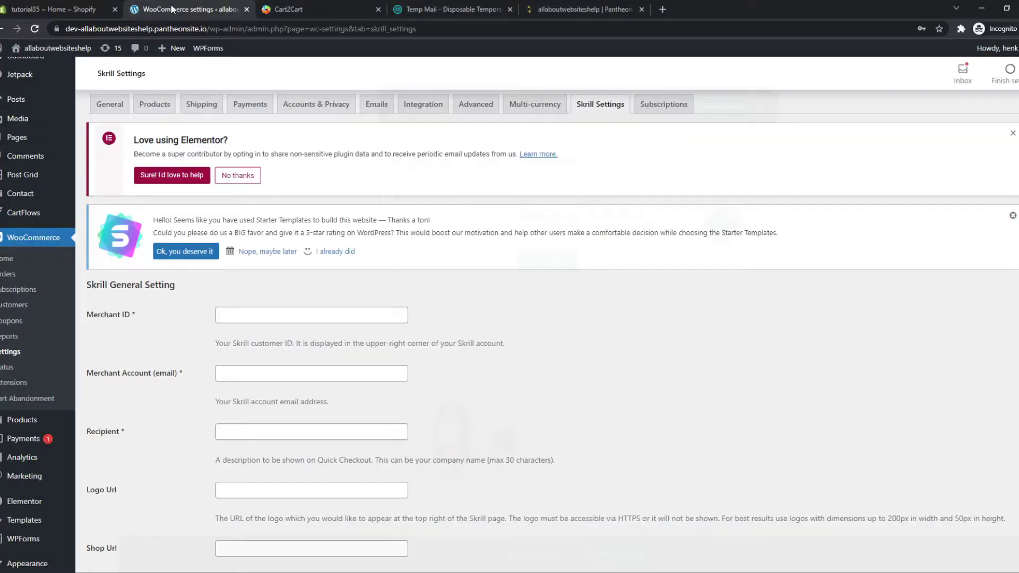
# Look over the WooCommerce settings, WordPress dashboard and Shopify admin, ending on the Cart2Cart migration wizard
pyautogui.click(173, 8)
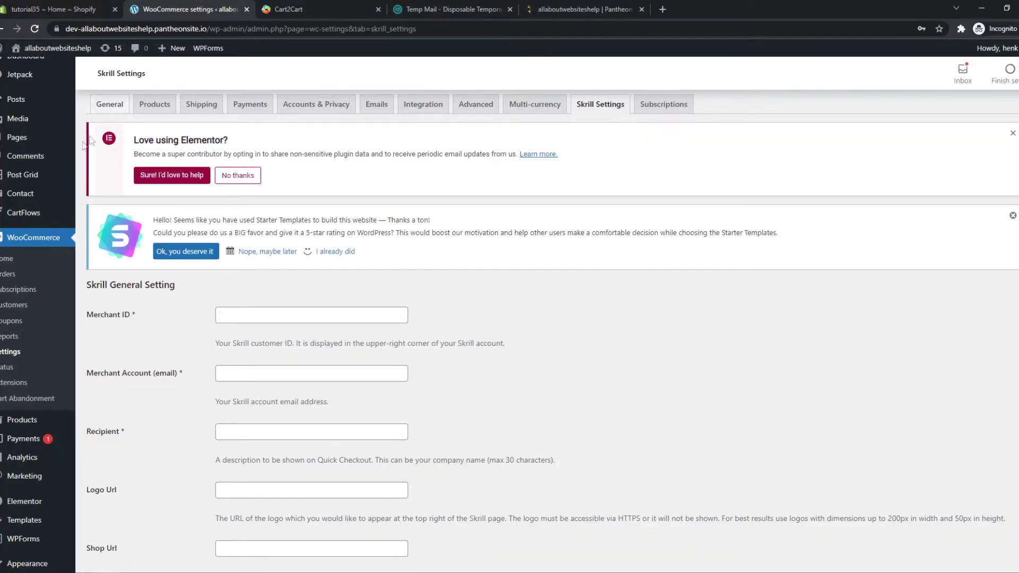
pyautogui.scroll(1, 42, 127)
pyautogui.click(26, 74)
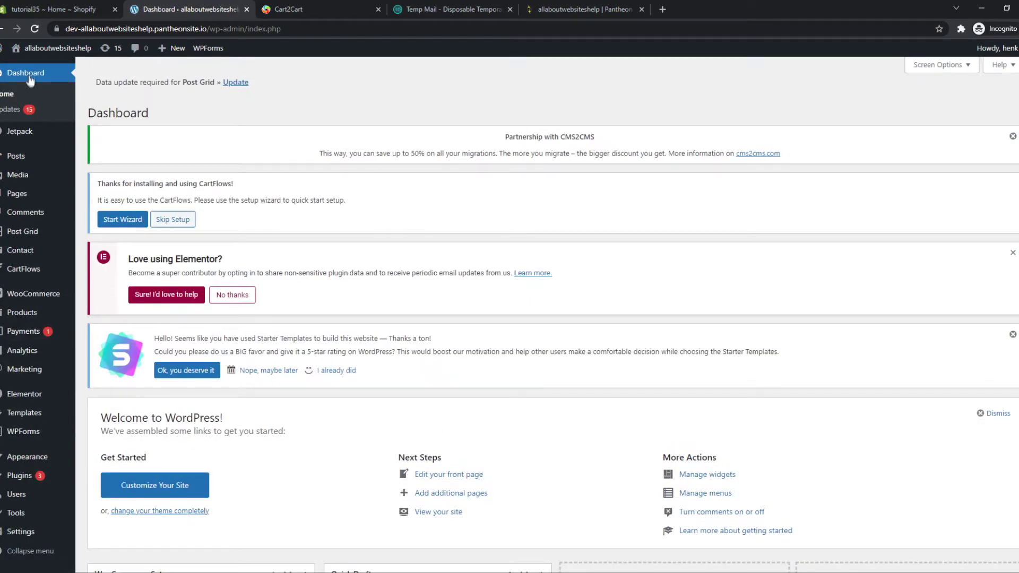
pyautogui.click(36, 11)
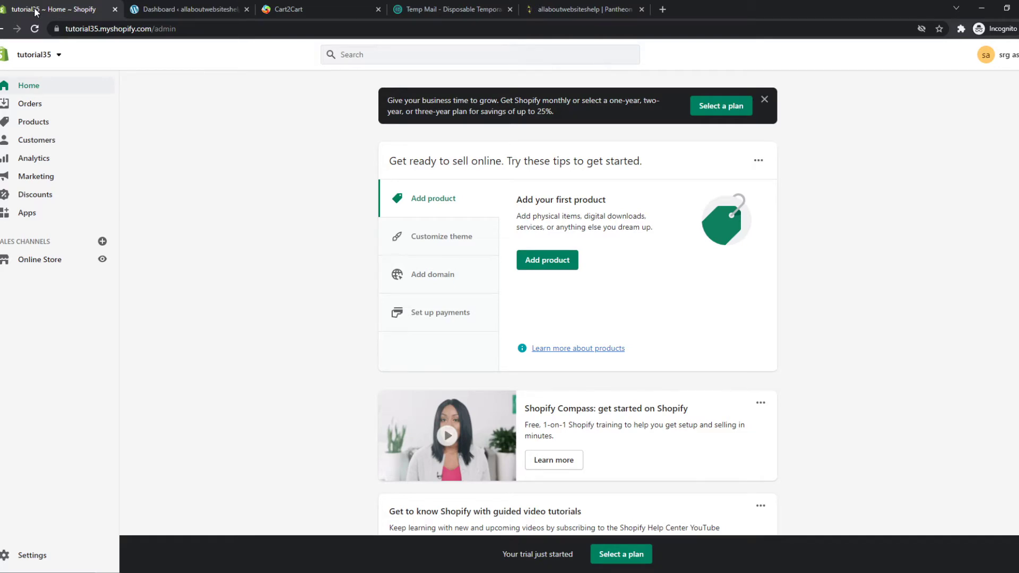
pyautogui.click(188, 9)
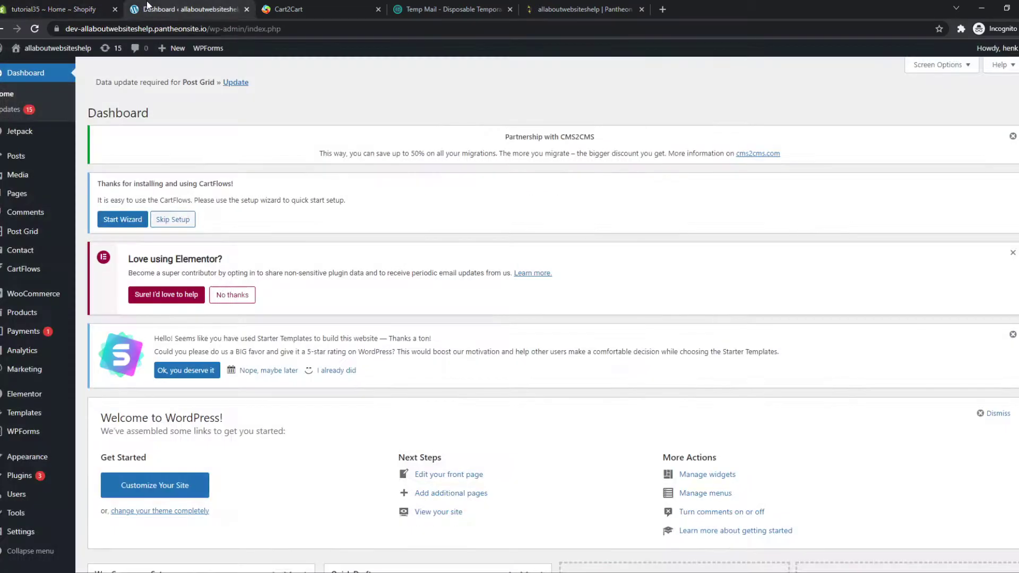
pyautogui.scroll(-1, 260, 191)
pyautogui.scroll(1, 262, 199)
pyautogui.click(40, 11)
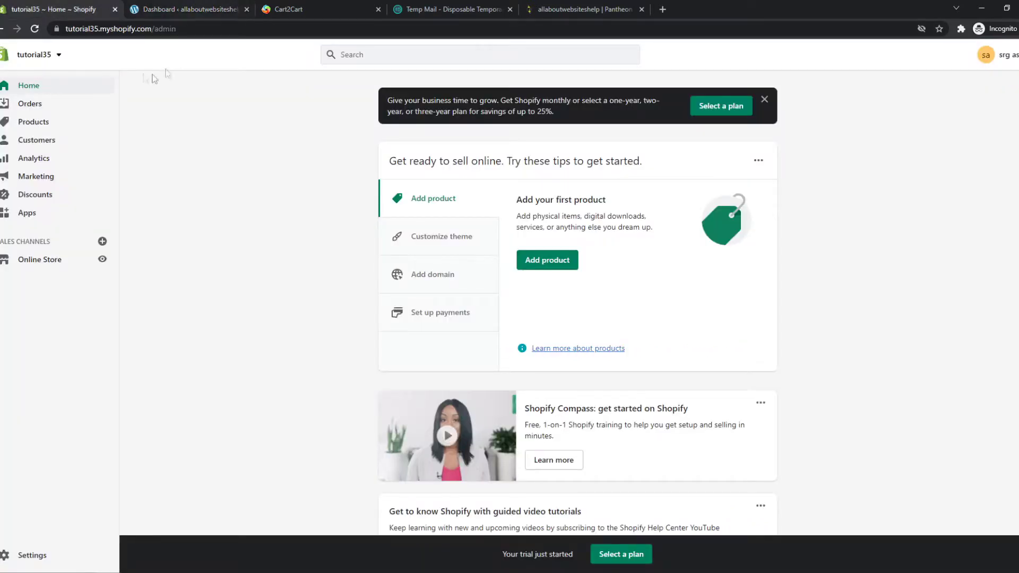
pyautogui.click(170, 6)
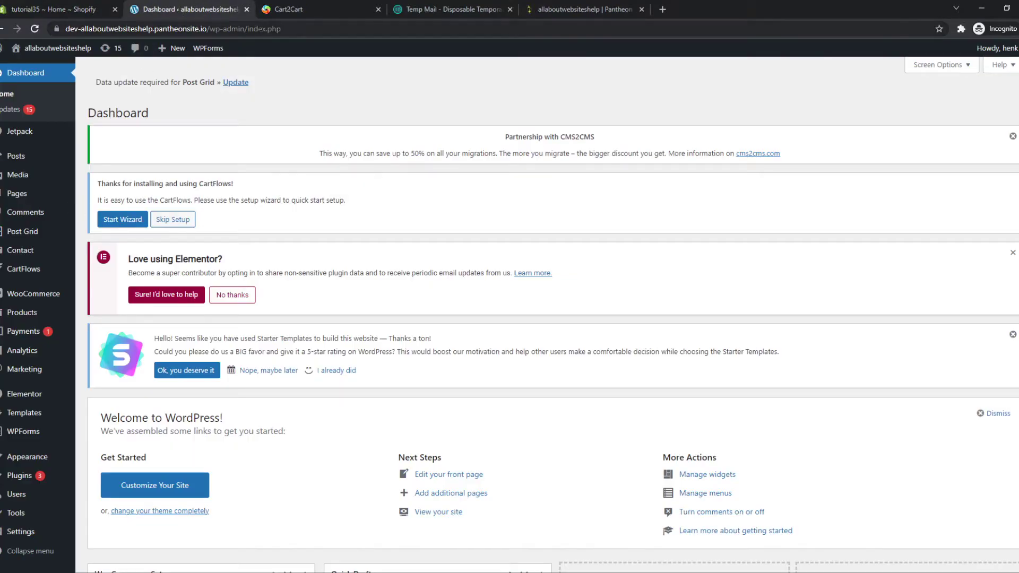
pyautogui.click(292, 9)
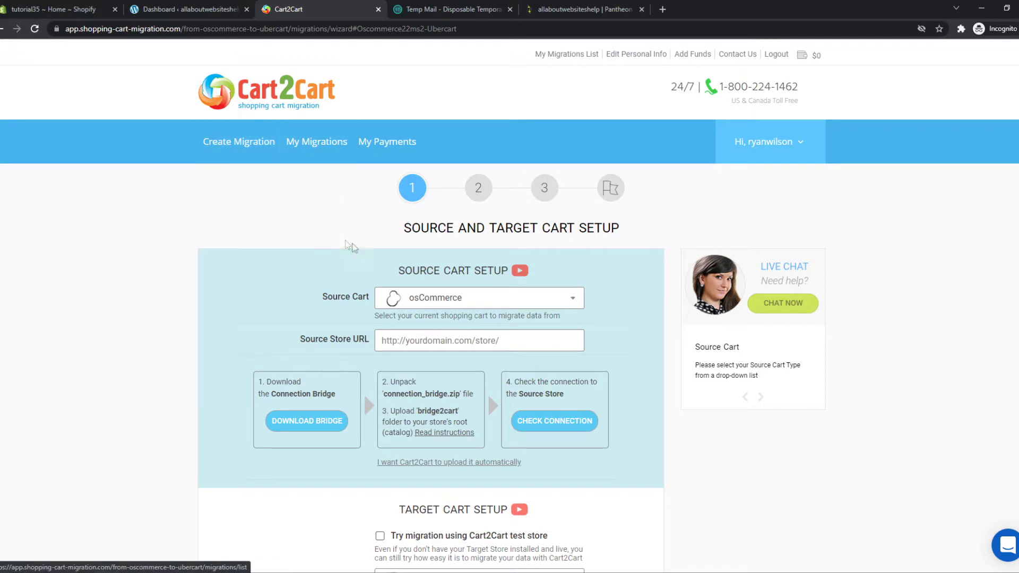
# Choose Shopify as the source cart in the Cart2Cart wizard
pyautogui.scroll(-2, 398, 260)
pyautogui.click(393, 230)
pyautogui.scroll(1, 391, 229)
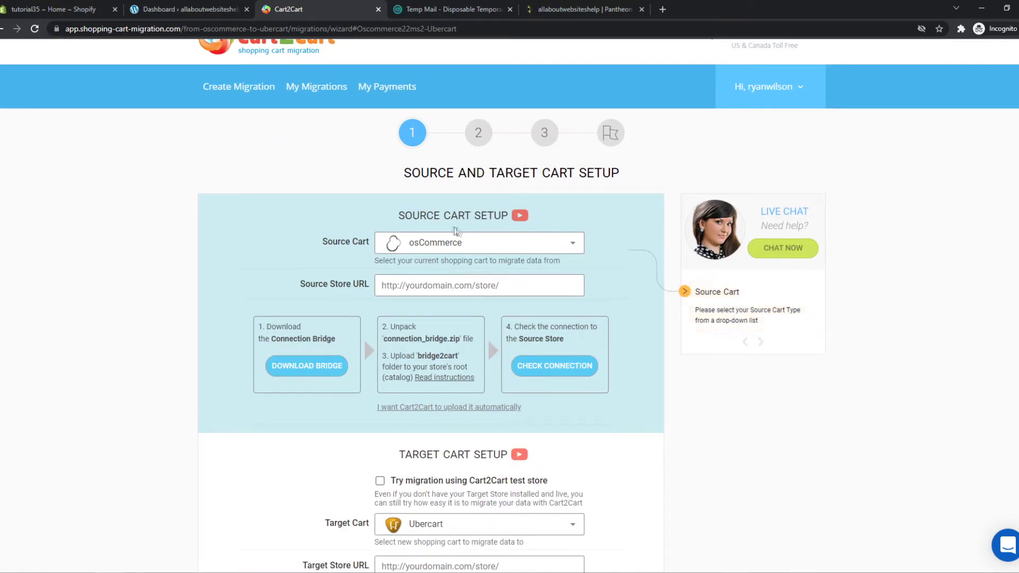
pyautogui.click(457, 245)
pyautogui.write('shop')
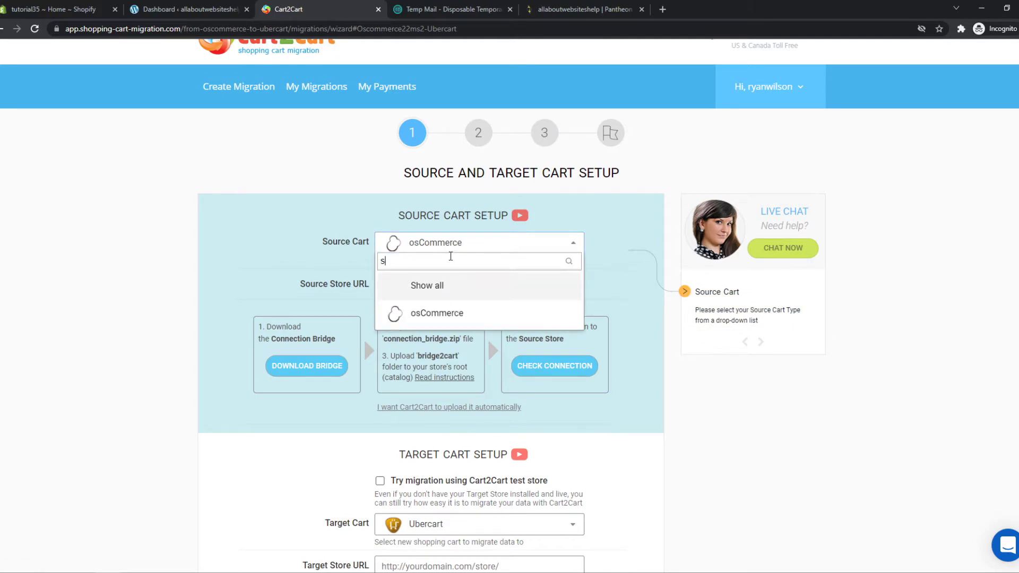
pyautogui.press('BackSpace')
pyautogui.press('BackSpace')
pyautogui.press('BackSpace')
pyautogui.press('BackSpace')
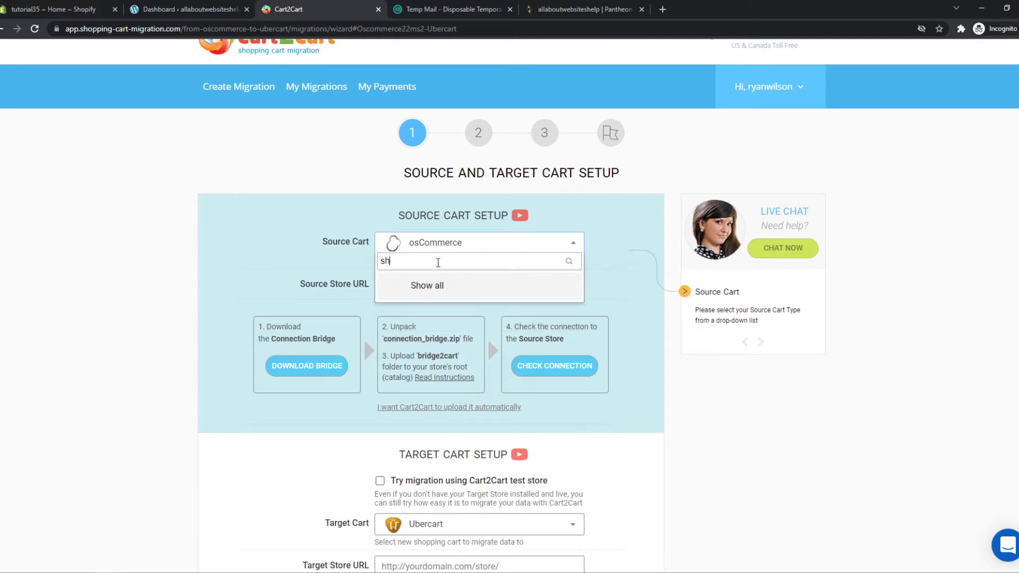
pyautogui.click(442, 250)
pyautogui.click(450, 250)
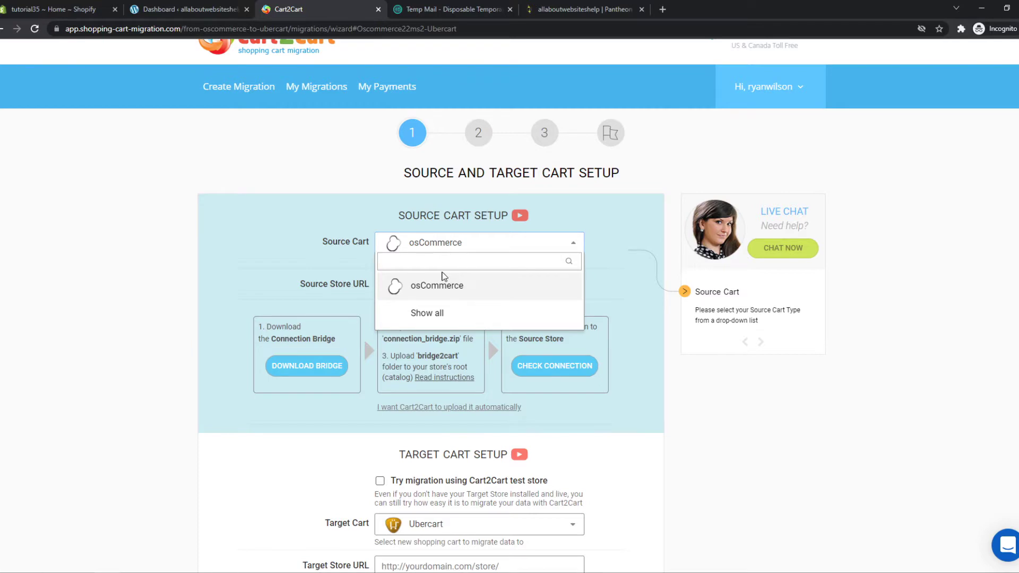
pyautogui.click(422, 310)
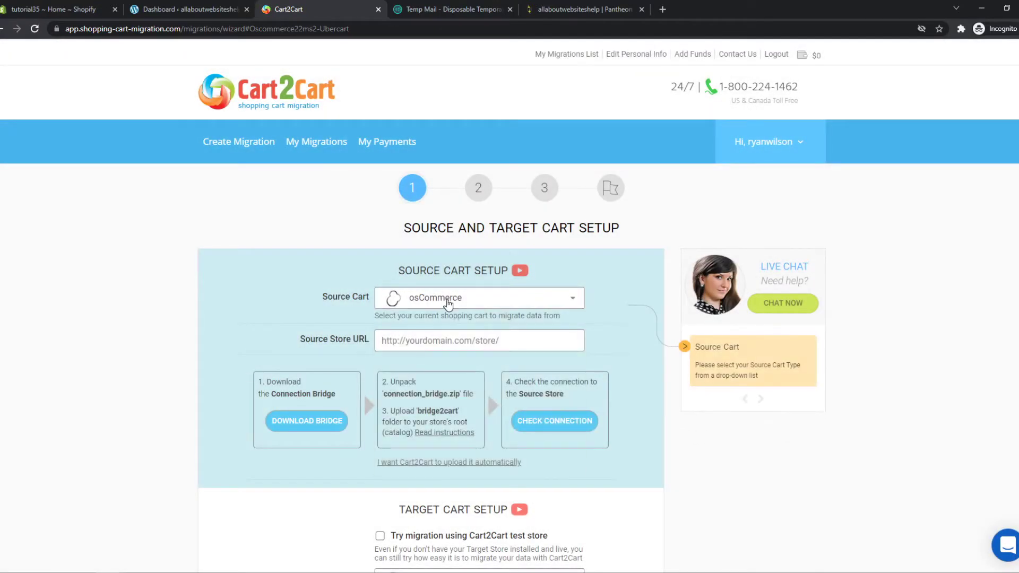
pyautogui.click(447, 303)
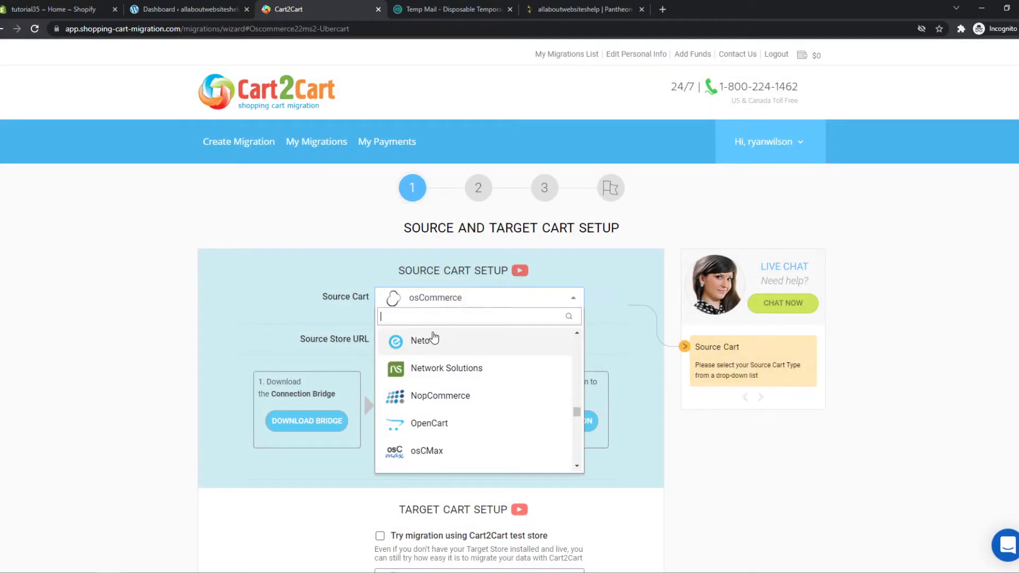
pyautogui.write('shop')
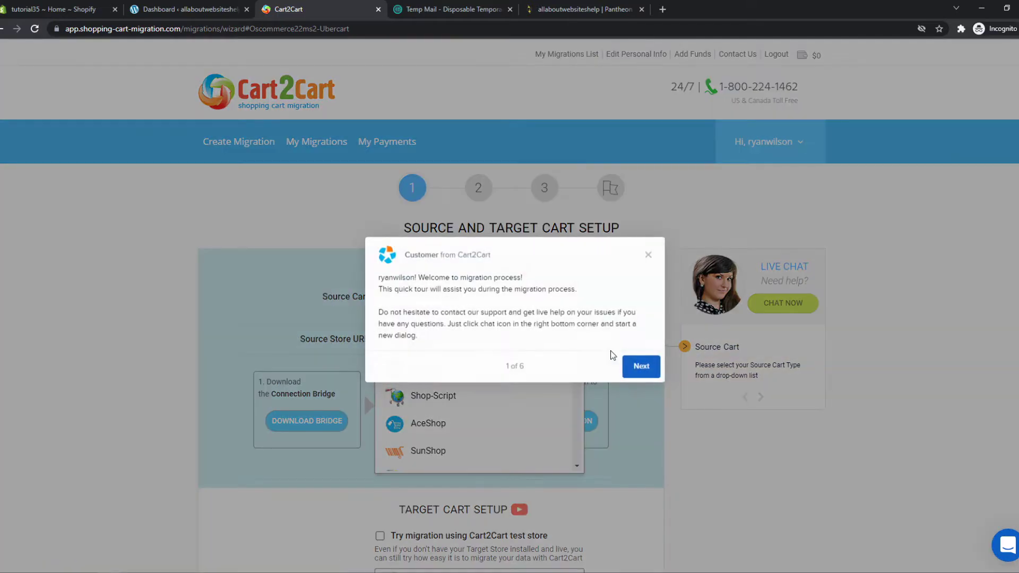
pyautogui.click(646, 264)
pyautogui.click(424, 340)
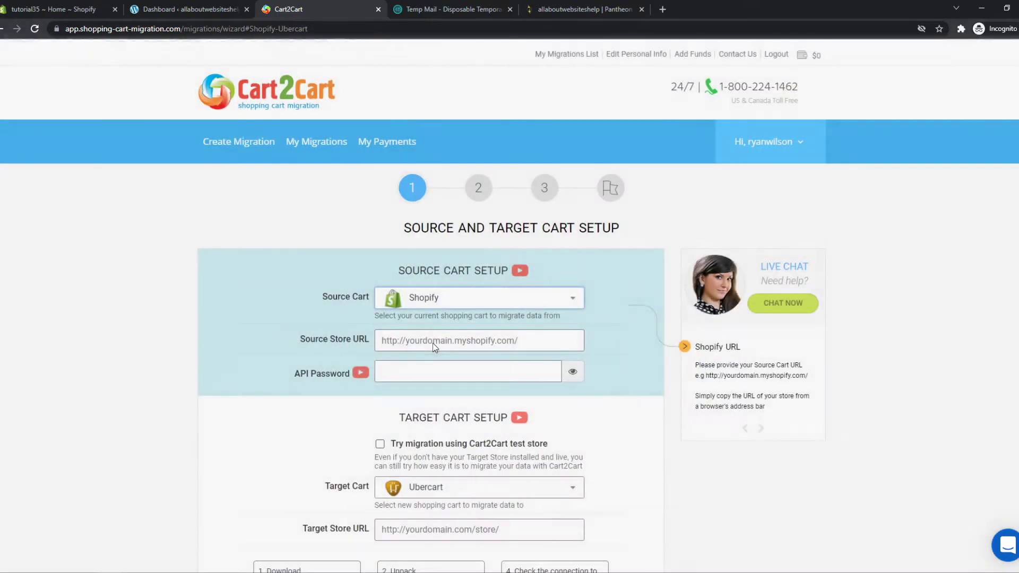
pyautogui.click(53, 9)
pyautogui.click(147, 29)
pyautogui.moveTo(147, 29); pyautogui.dragTo(65, 29)
pyautogui.hotkey('ctrl', 'c')
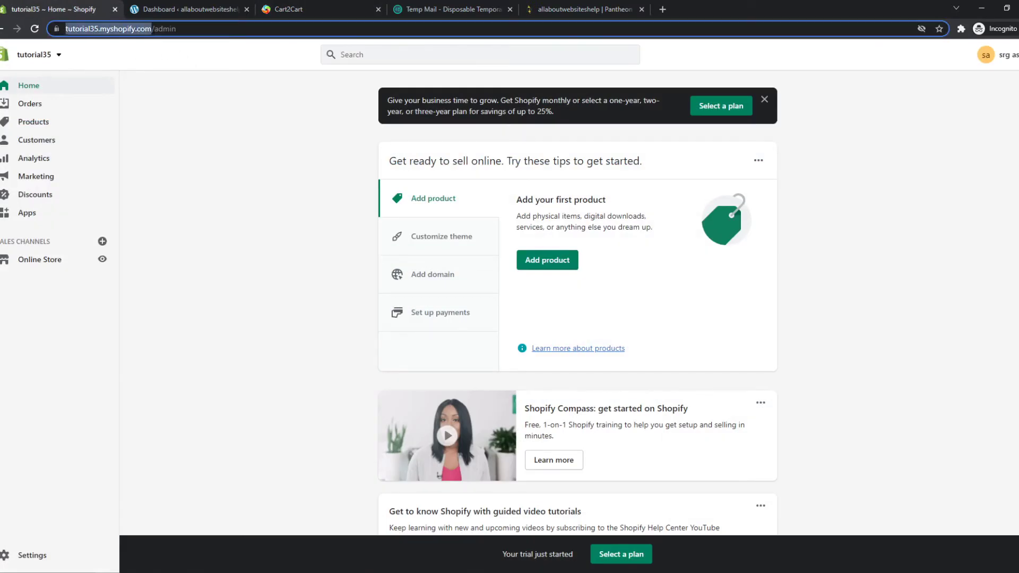
pyautogui.click(183, 9)
pyautogui.click(282, 9)
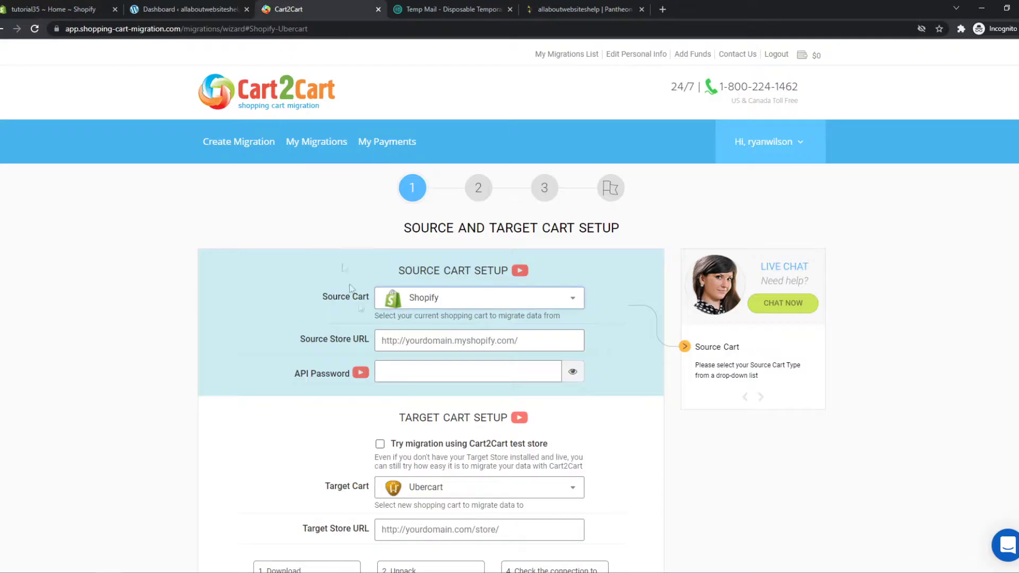
pyautogui.click(421, 341)
pyautogui.hotkey('ctrl', 'v')
pyautogui.click(376, 373)
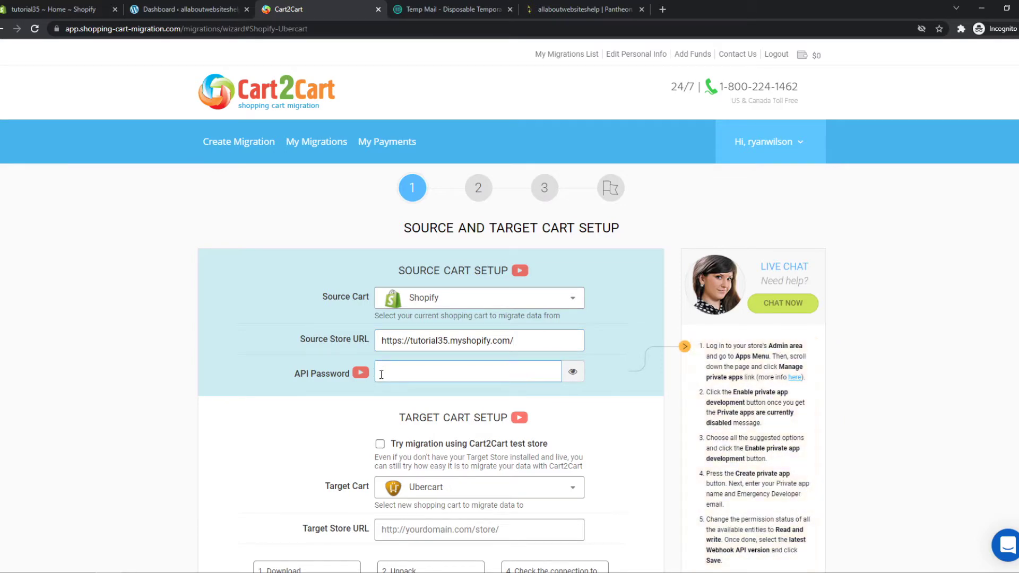
pyautogui.hotkey('alt', 'Tab')
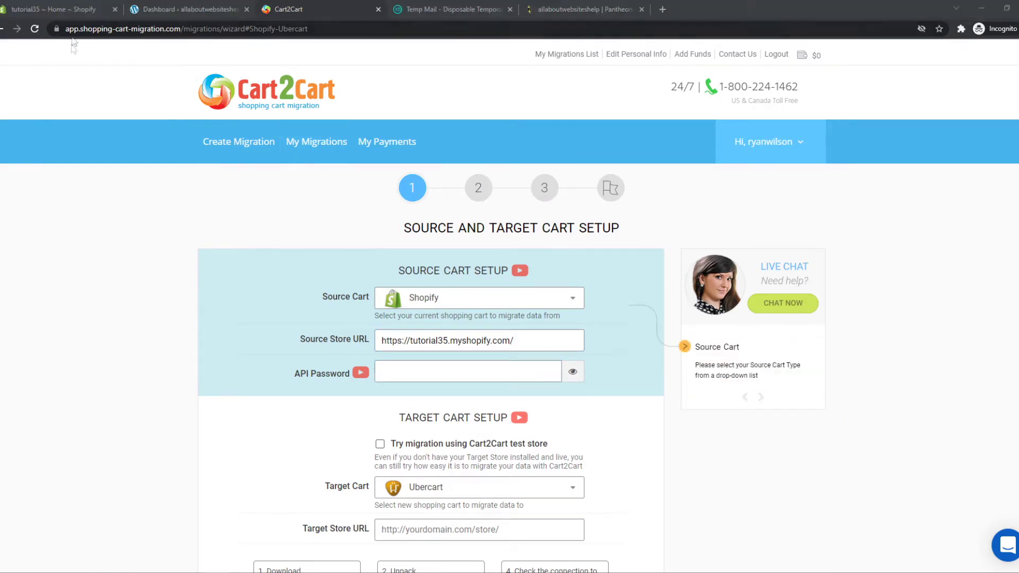
pyautogui.click(42, 9)
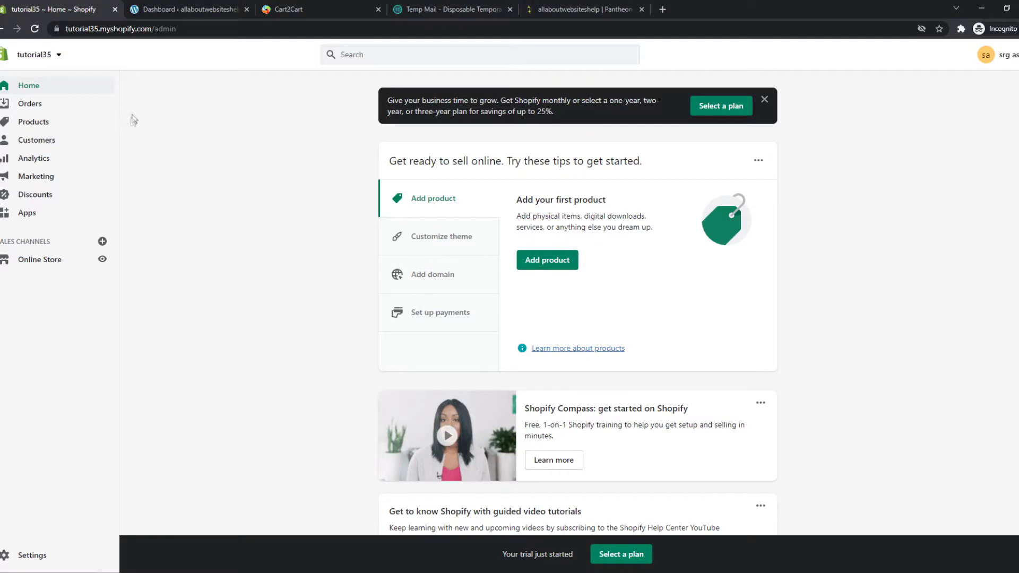
# Start a new Shopify private app named Cart2Cart
pyautogui.click(47, 215)
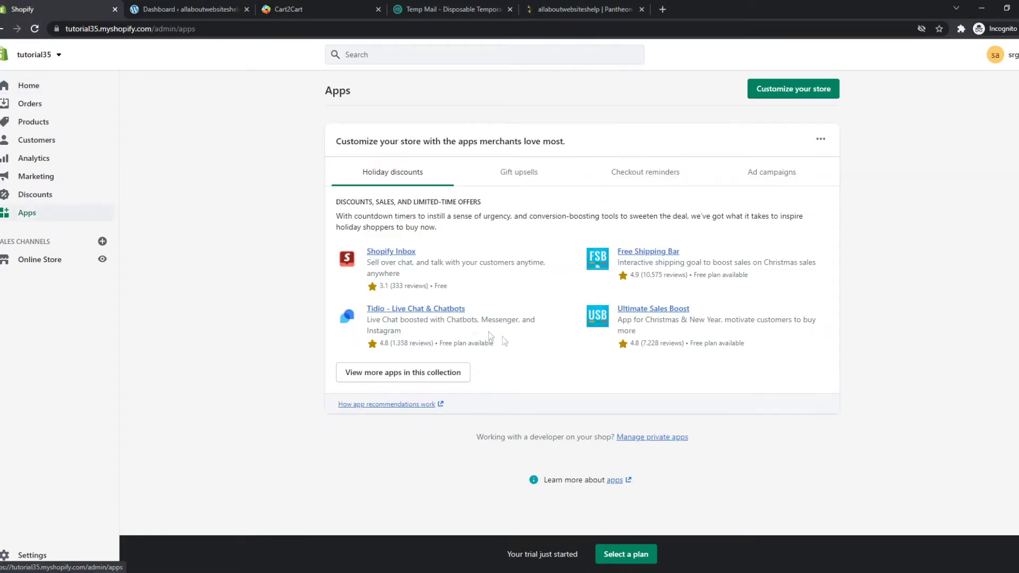
pyautogui.click(652, 437)
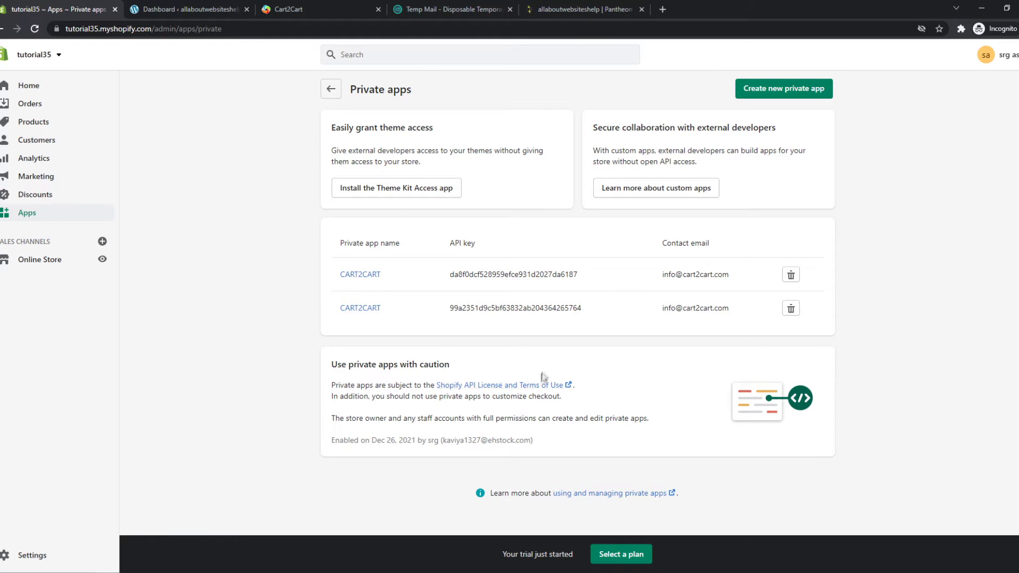
pyautogui.click(763, 98)
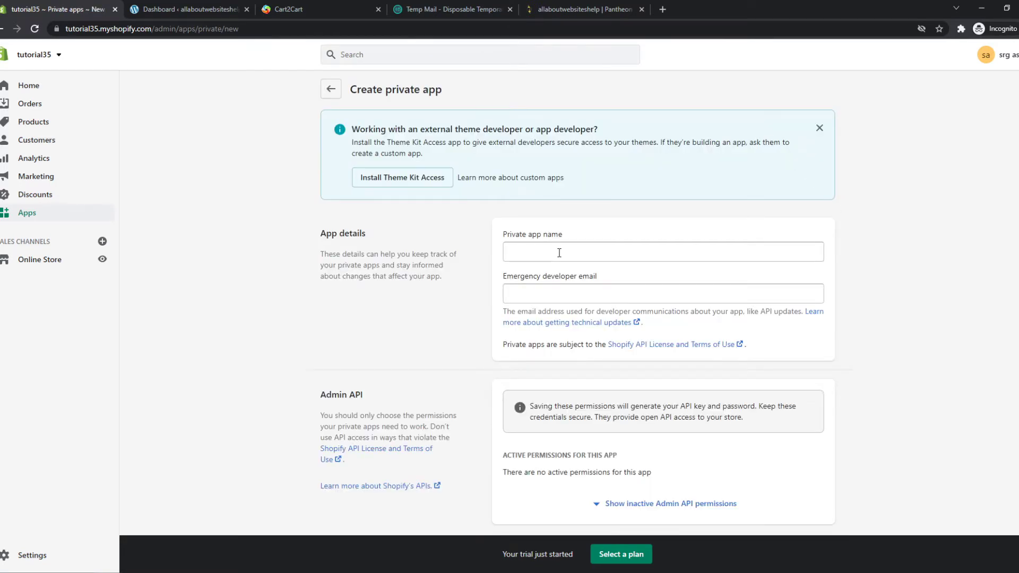
pyautogui.click(559, 253)
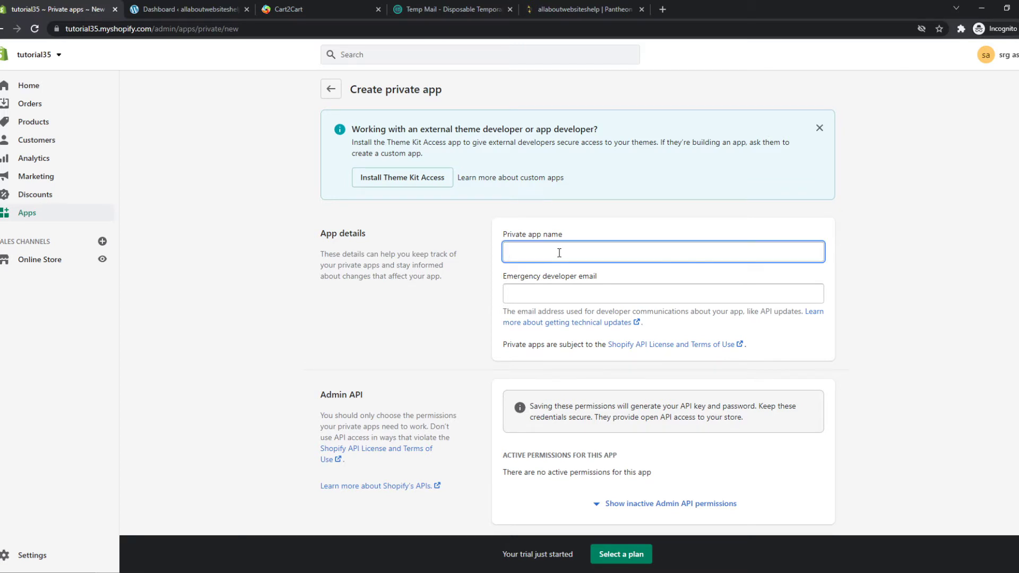
pyautogui.write('Cart2Ca')
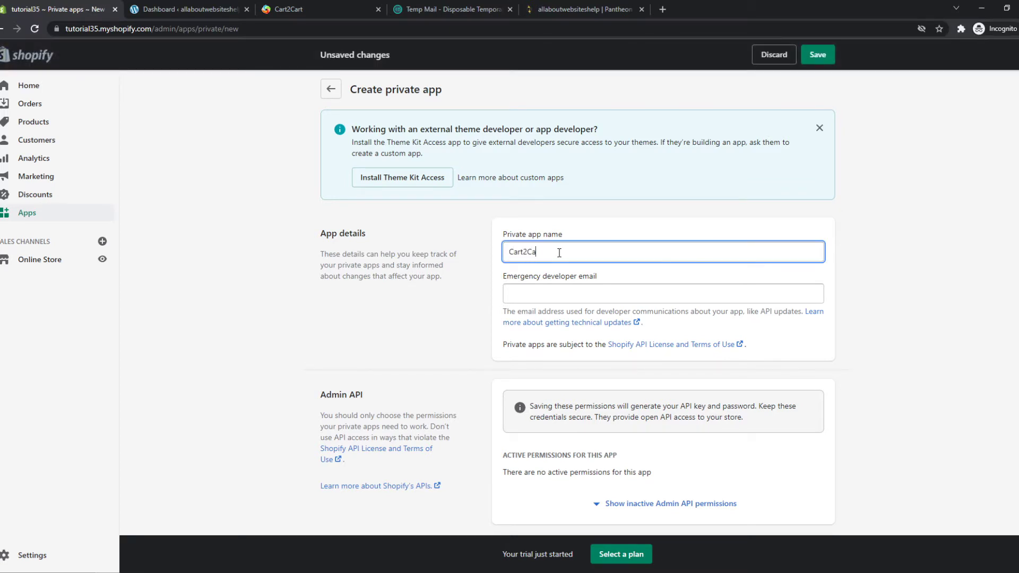
pyautogui.write('rt')
pyautogui.click(469, 296)
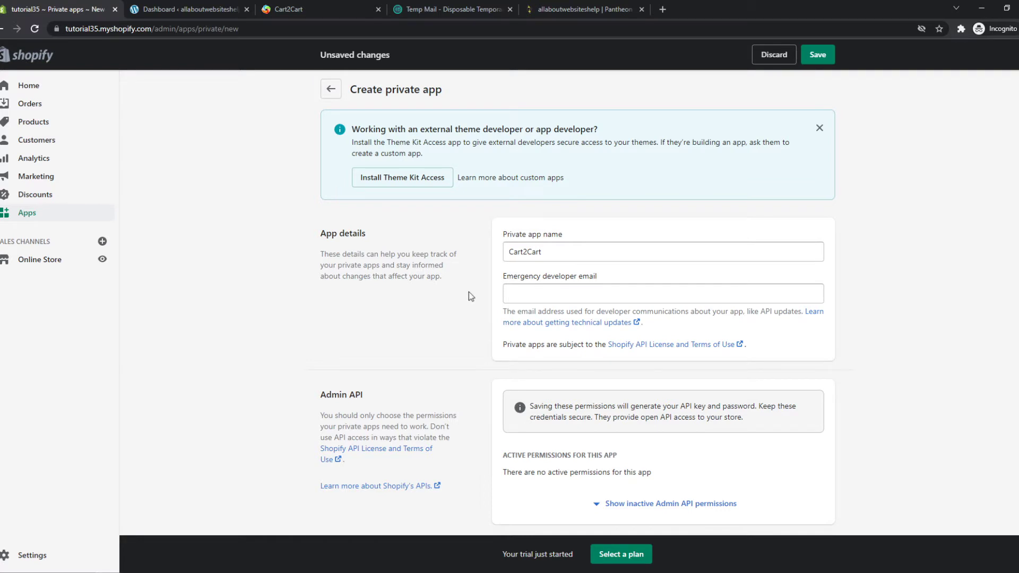
# Fill in the emergency developer email, reusing the app name in the address
pyautogui.click(508, 292)
pyautogui.write('inf')
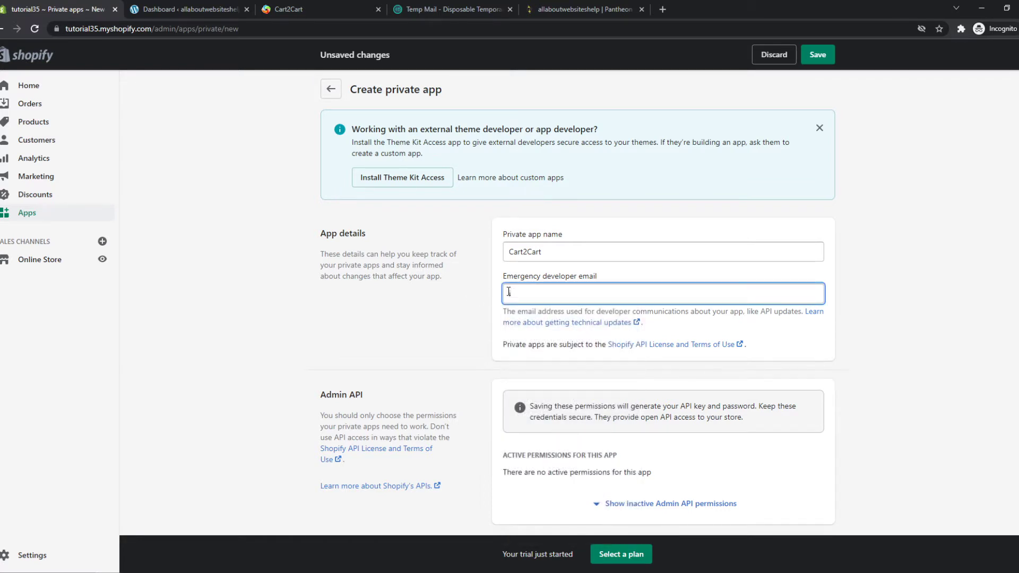
pyautogui.doubleClick(571, 259)
pyautogui.hotkey('ctrl', 'c')
pyautogui.click(550, 294)
pyautogui.hotkey('ctrl', 'v')
pyautogui.write('.co')
pyautogui.scroll(-5, 550, 295)
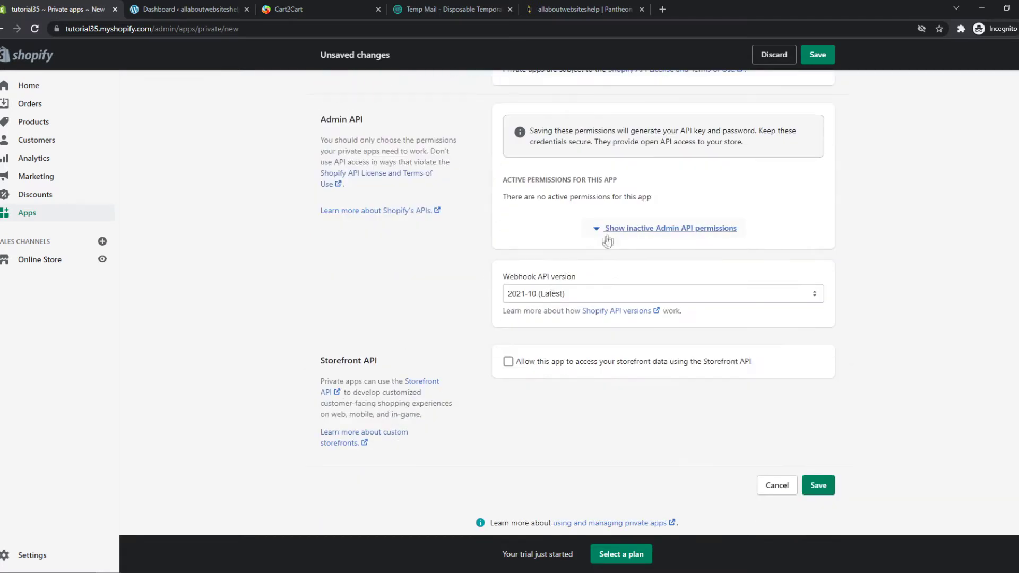
# Give Analytics read access, and Assigned fulfillment orders and Customers read and write access
pyautogui.scroll(3, 559, 281)
pyautogui.click(602, 394)
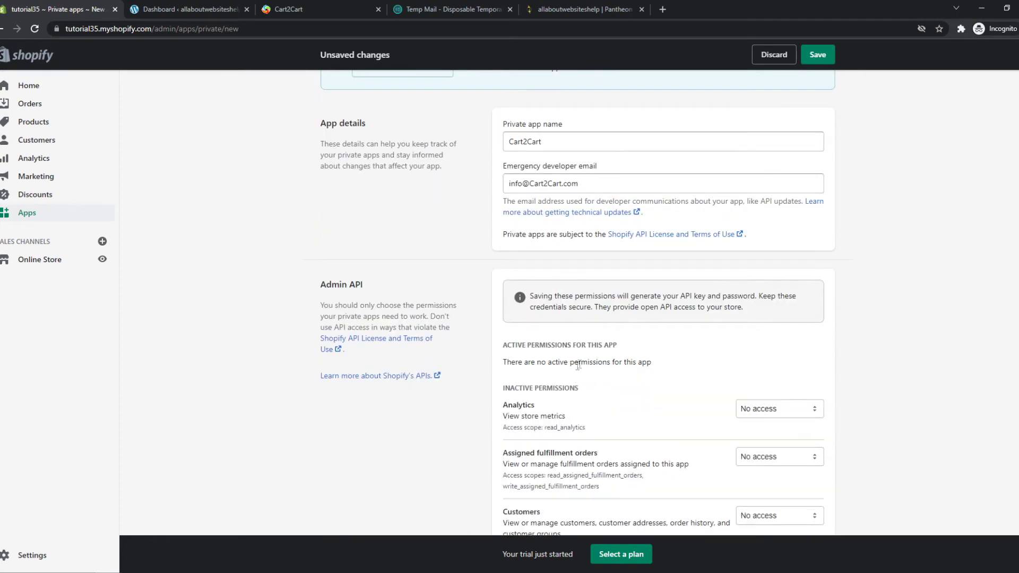
pyautogui.scroll(-2, 750, 255)
pyautogui.click(778, 298)
pyautogui.click(769, 322)
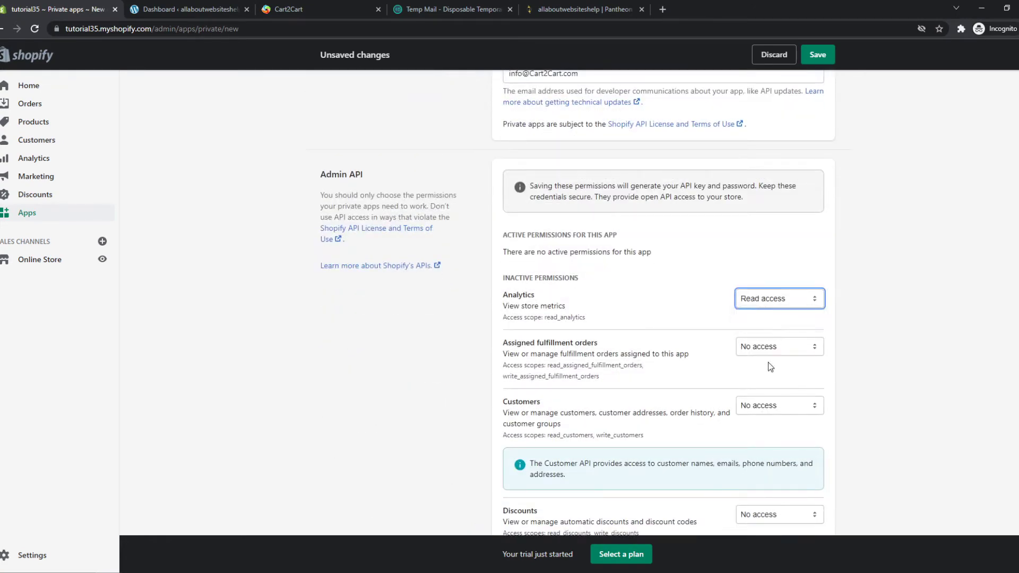
pyautogui.click(768, 348)
pyautogui.click(767, 380)
pyautogui.click(753, 406)
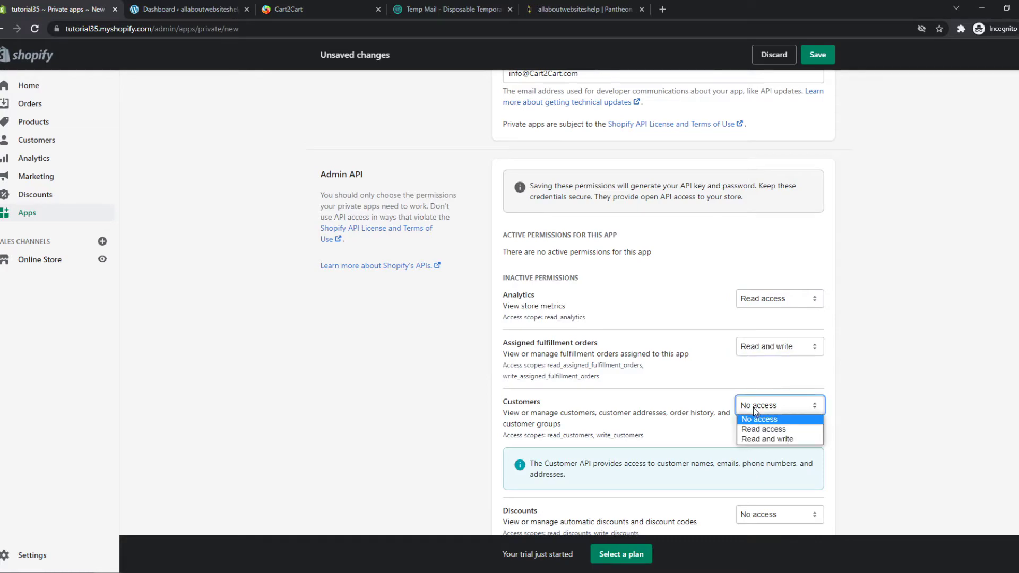
pyautogui.click(758, 440)
# Save the new Cart2Cart private app
pyautogui.scroll(-2, 754, 418)
pyautogui.scroll(-15, 743, 403)
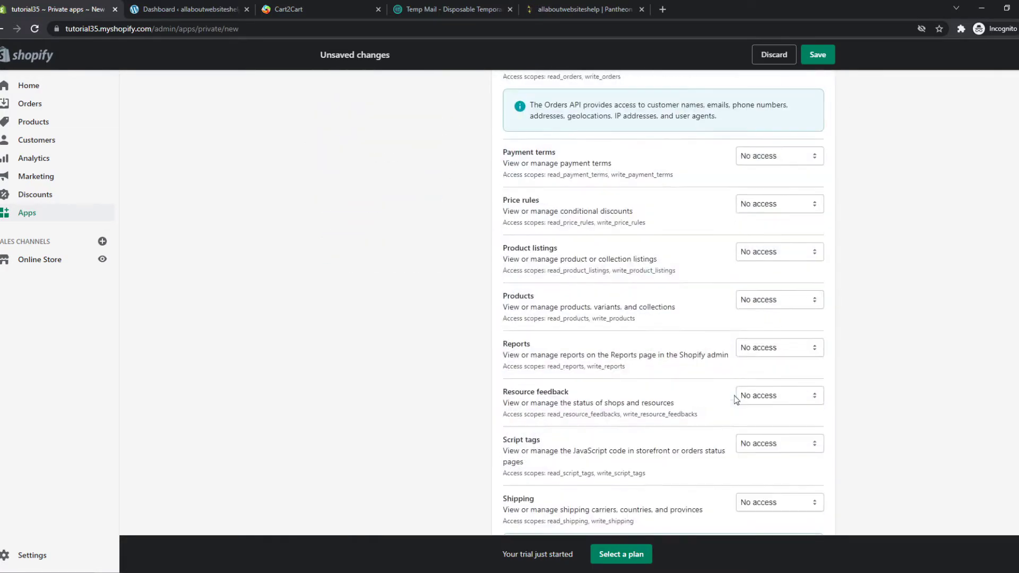
pyautogui.scroll(11, 738, 393)
pyautogui.scroll(7, 731, 395)
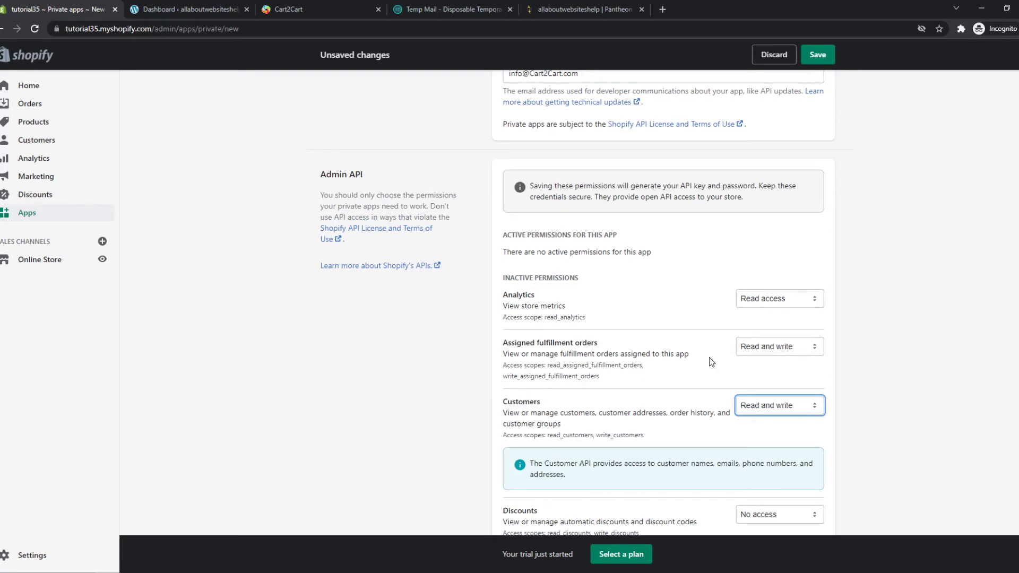
pyautogui.scroll(-20, 709, 358)
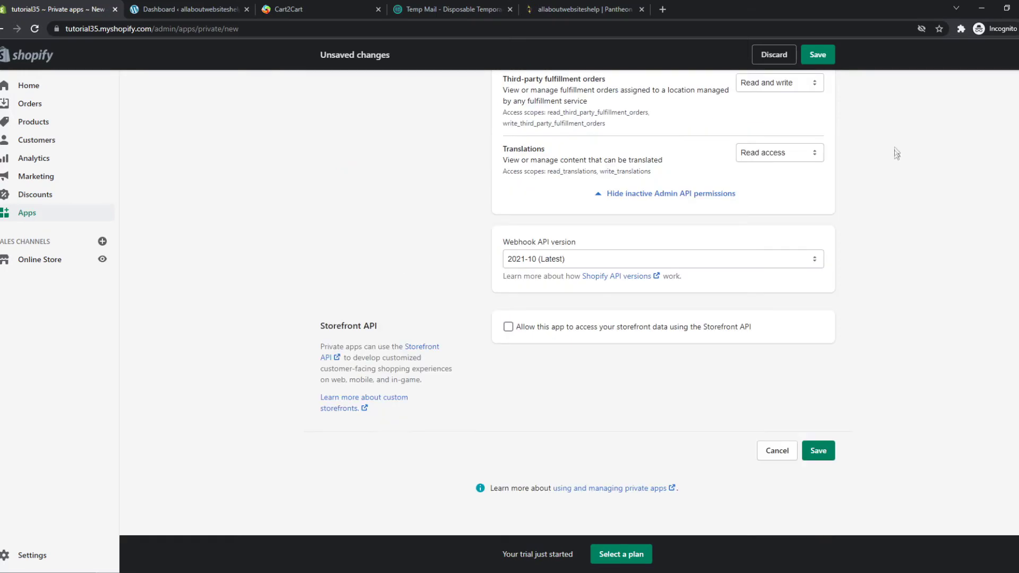
pyautogui.click(818, 451)
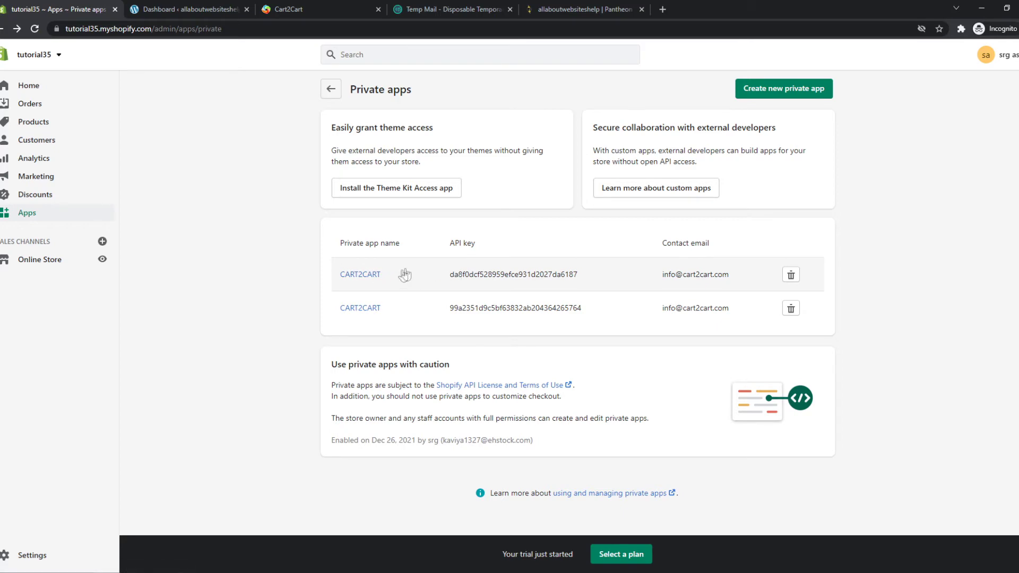
# Open the CART2CART private app and copy its Admin API password
pyautogui.click(372, 279)
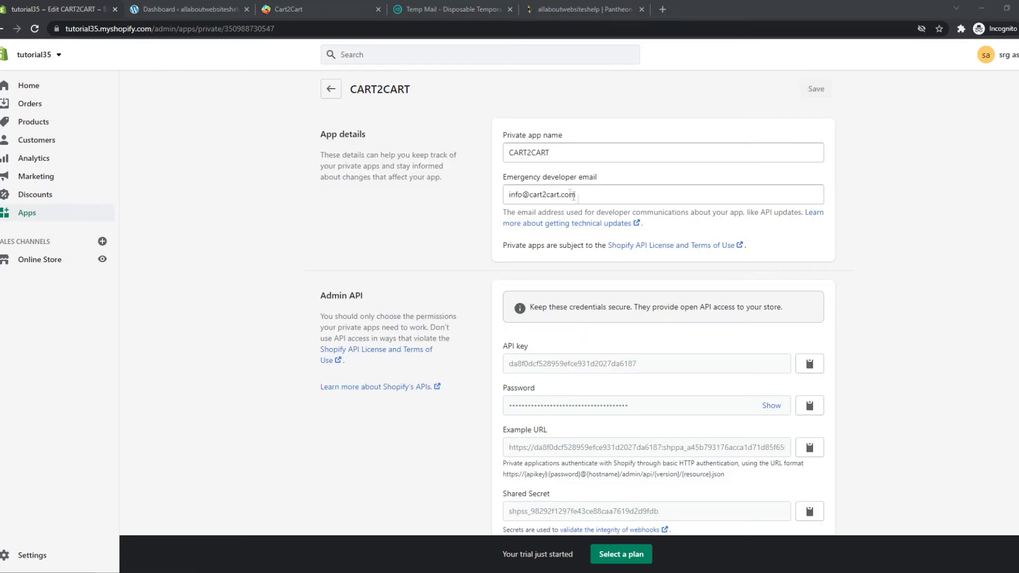
pyautogui.scroll(-1, 523, 276)
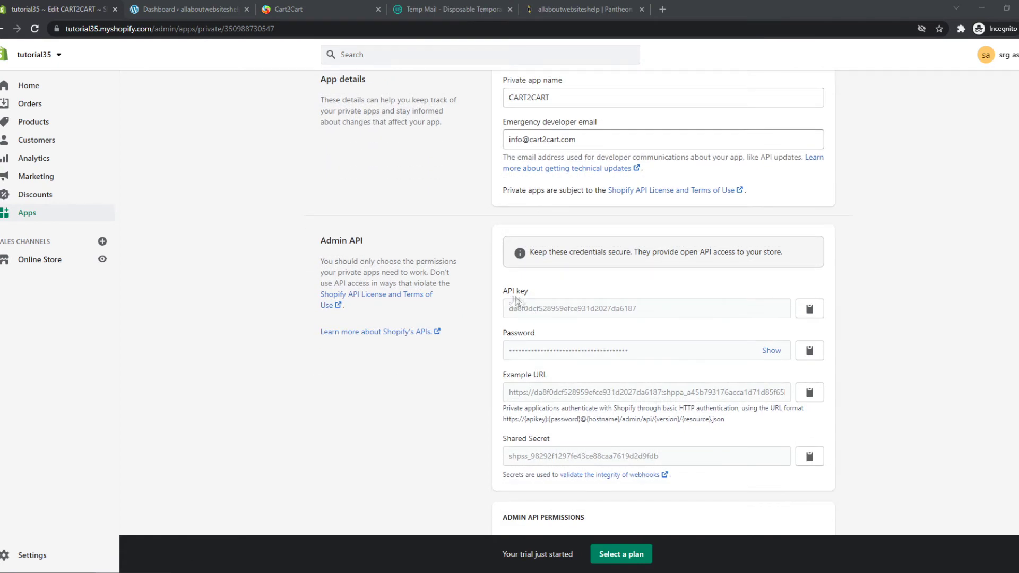
pyautogui.click(768, 354)
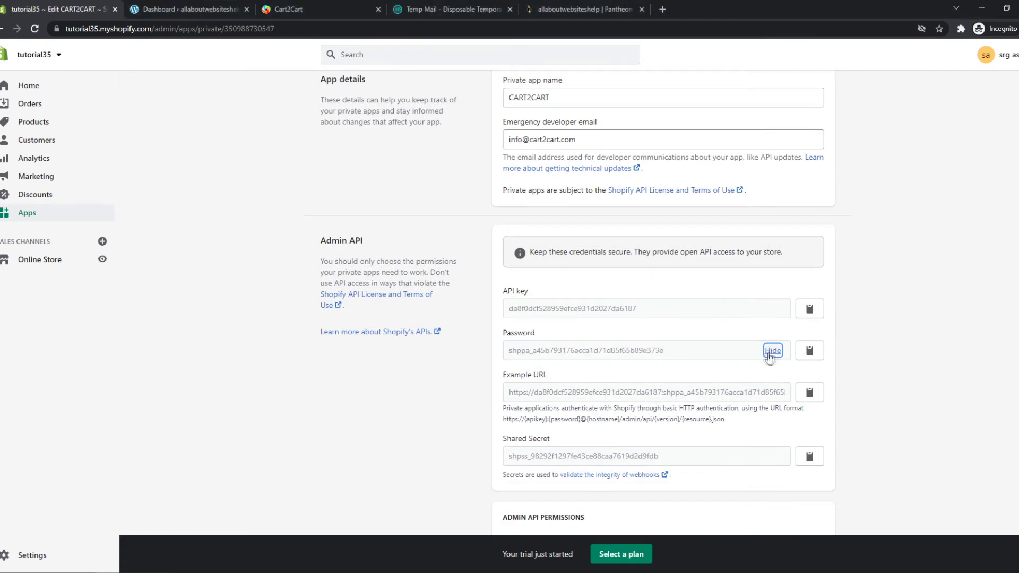
pyautogui.click(809, 351)
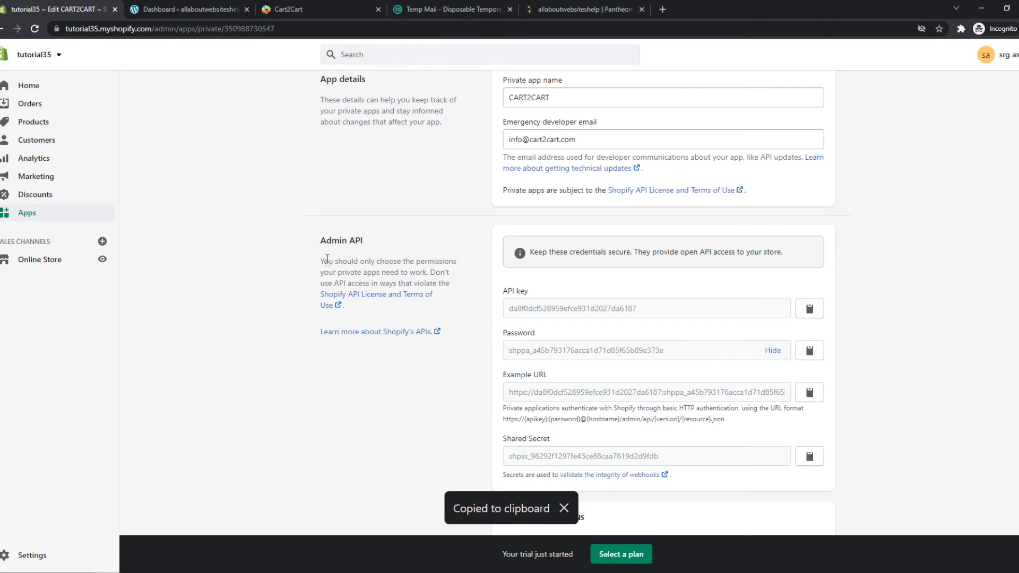
pyautogui.click(308, 11)
# Paste the Shopify API password and choose WooCommerce as the target cart
pyautogui.click(396, 370)
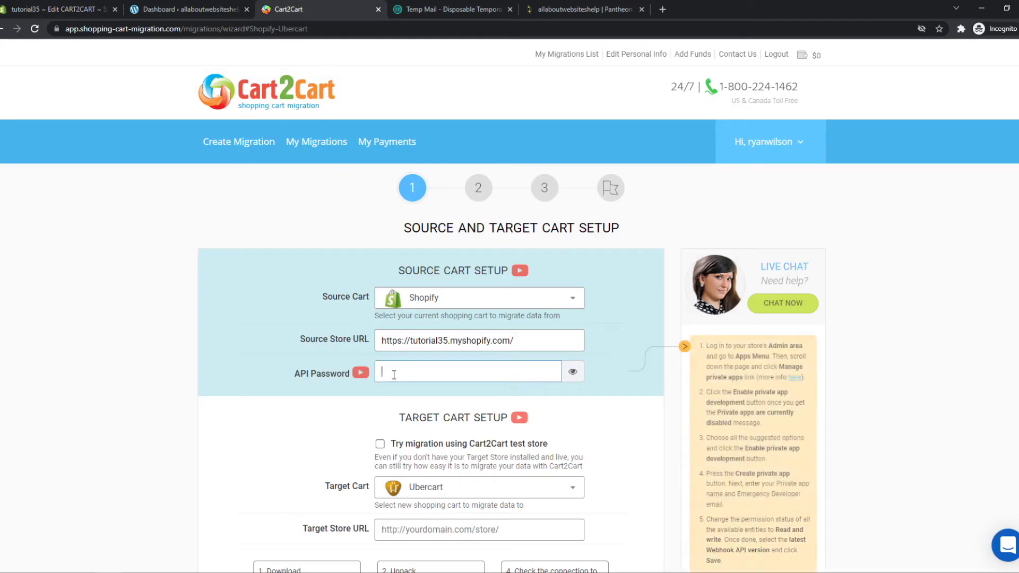
pyautogui.hotkey('ctrl', 'v')
pyautogui.scroll(-2, 461, 340)
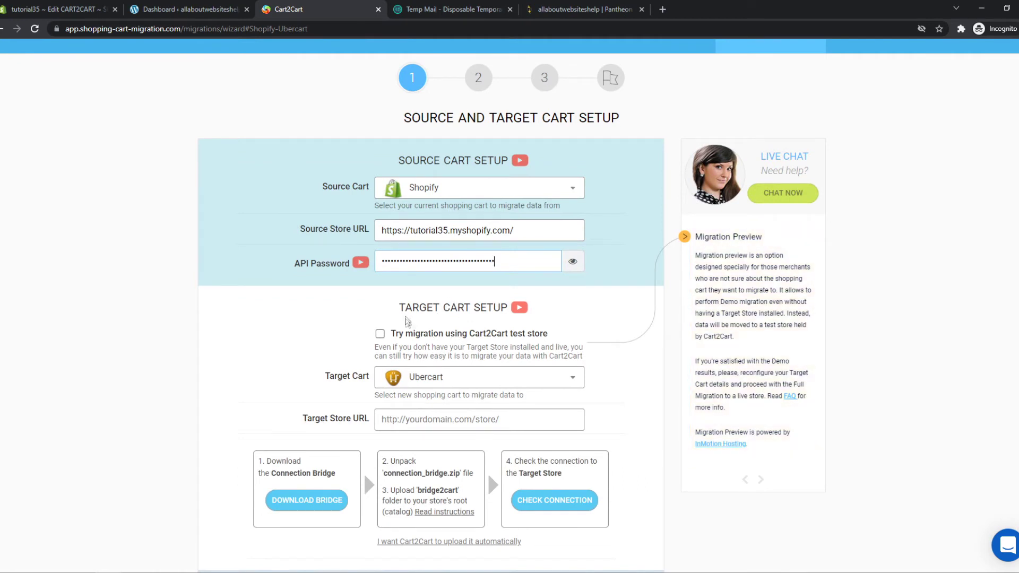
pyautogui.moveTo(422, 385)
pyautogui.click(422, 385)
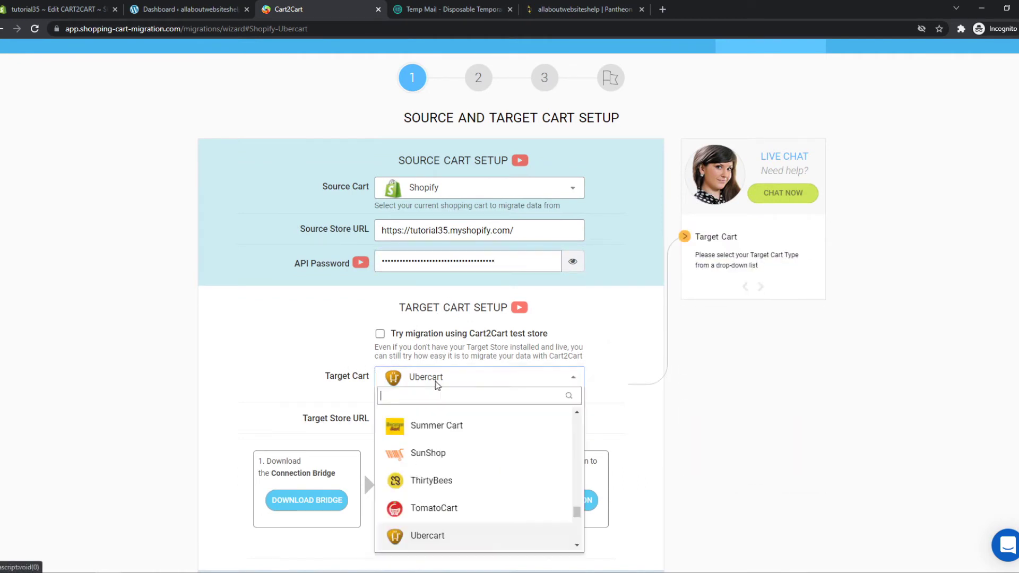
pyautogui.write('wooc')
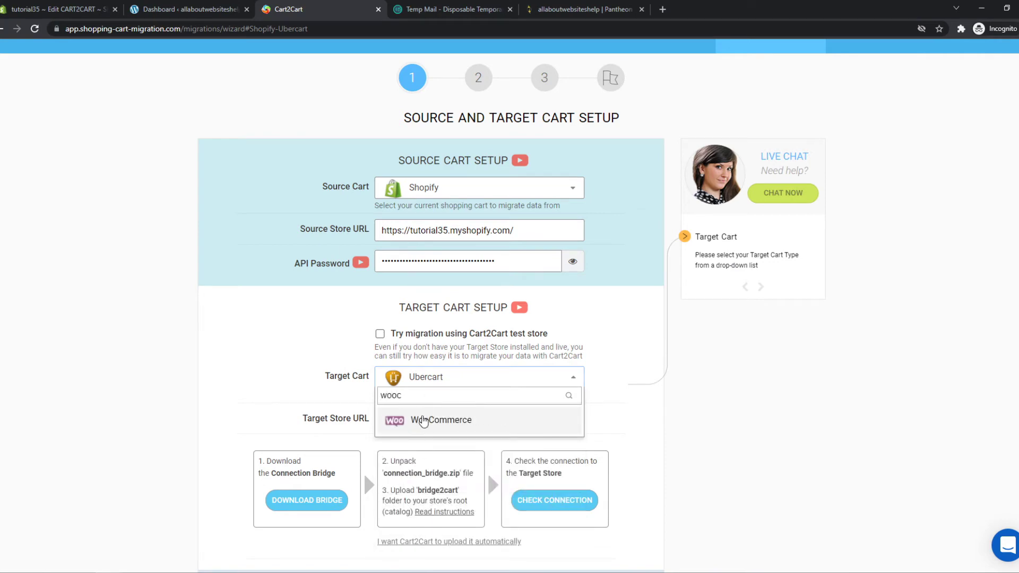
pyautogui.click(424, 421)
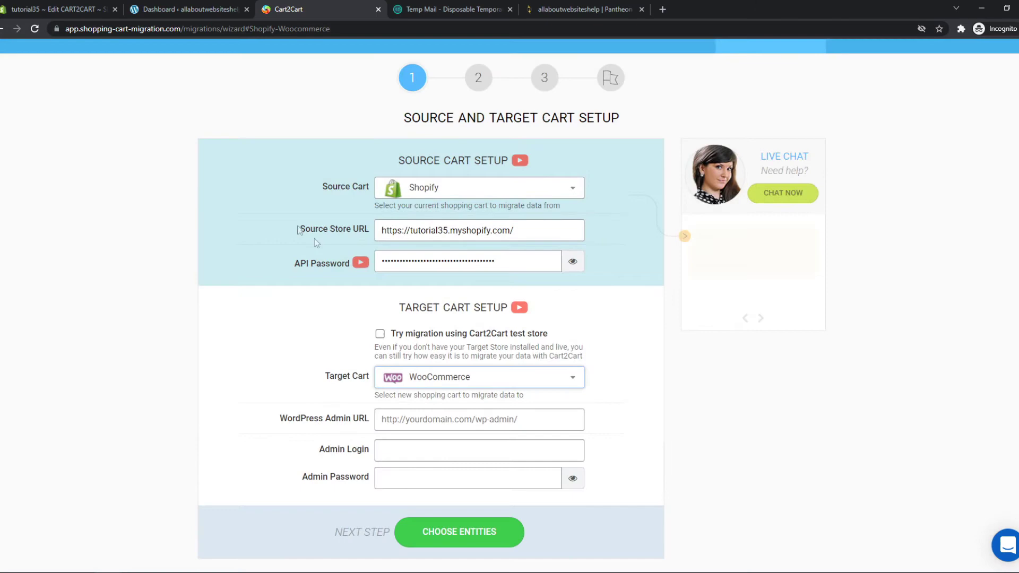
# Enter the WordPress site URL, admin login and password, then continue to entity selection
pyautogui.scroll(-3, 314, 237)
pyautogui.click(212, 9)
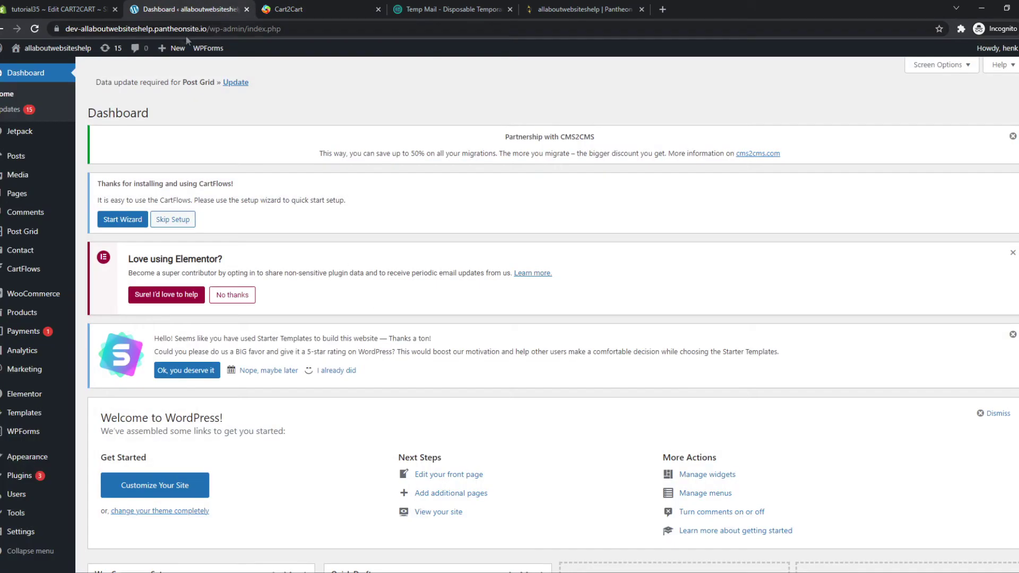
pyautogui.click(160, 29)
pyautogui.hotkey('ctrl', 'c')
pyautogui.click(287, 9)
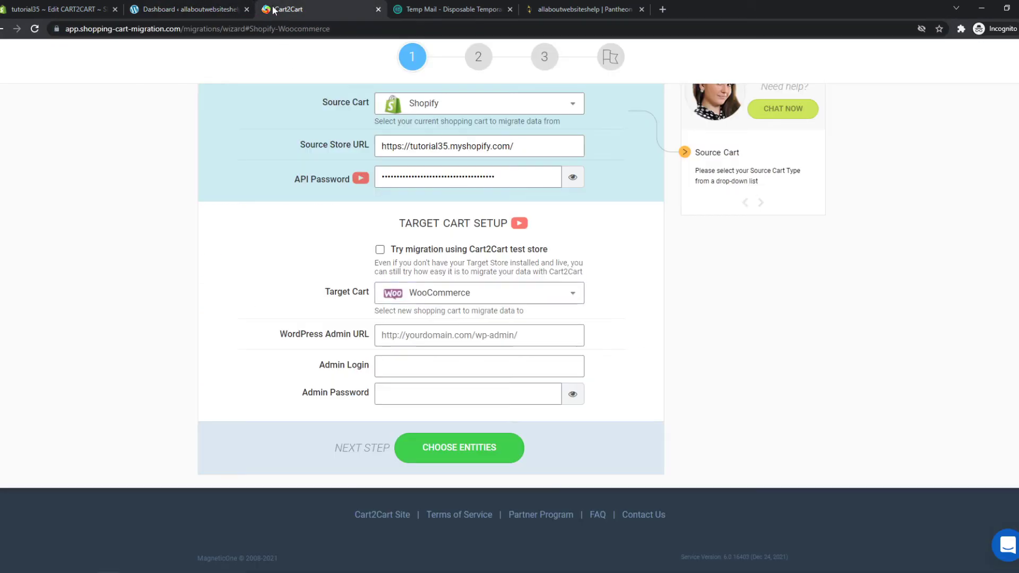
pyautogui.click(402, 327)
pyautogui.hotkey('ctrl', 'v')
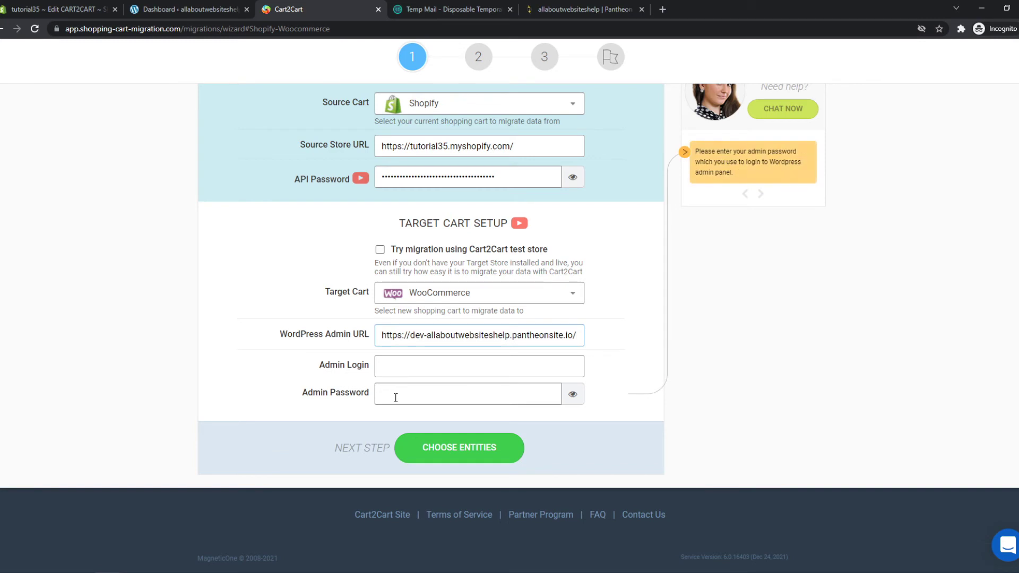
pyautogui.click(400, 369)
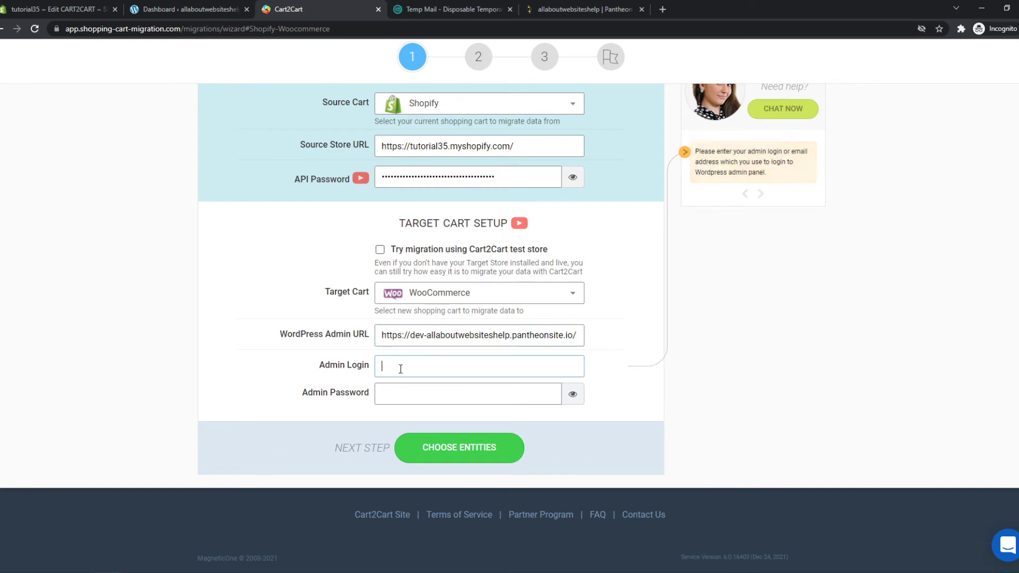
pyautogui.write('henk')
pyautogui.press('Tab')
pyautogui.hotkey('ctrl', 'v')
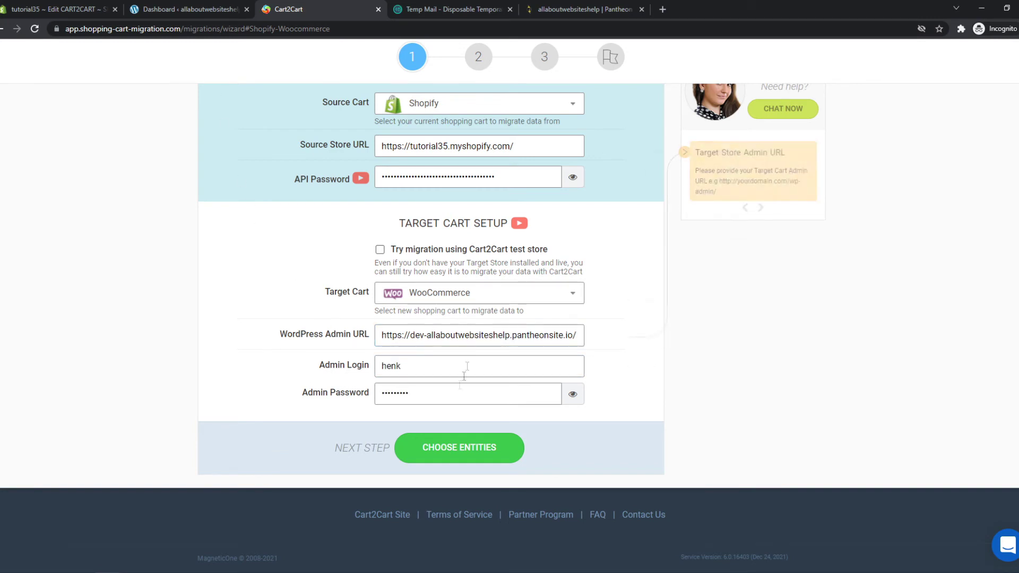
pyautogui.click(442, 456)
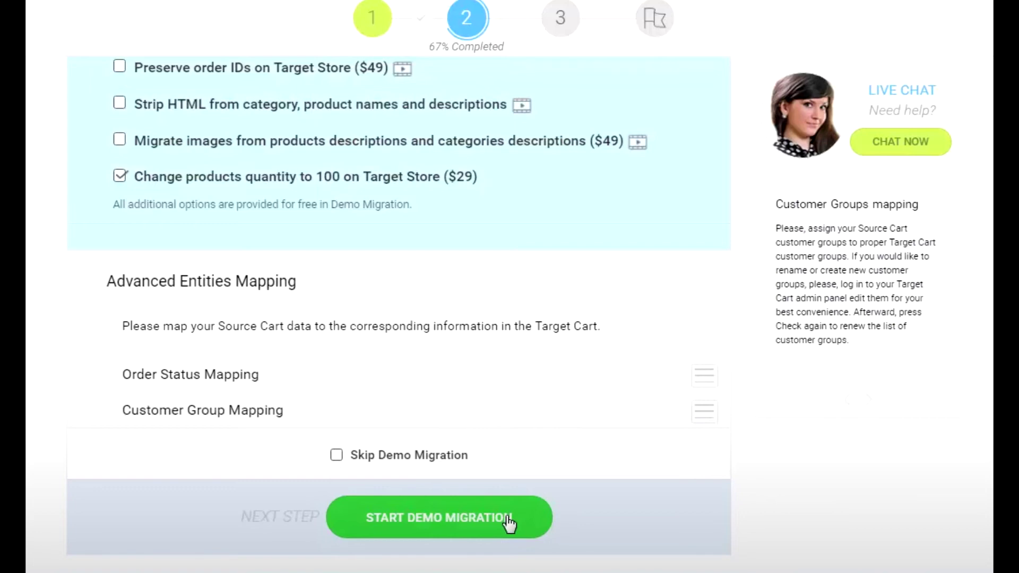
# Start the demo migration from the entities step
pyautogui.click(508, 520)
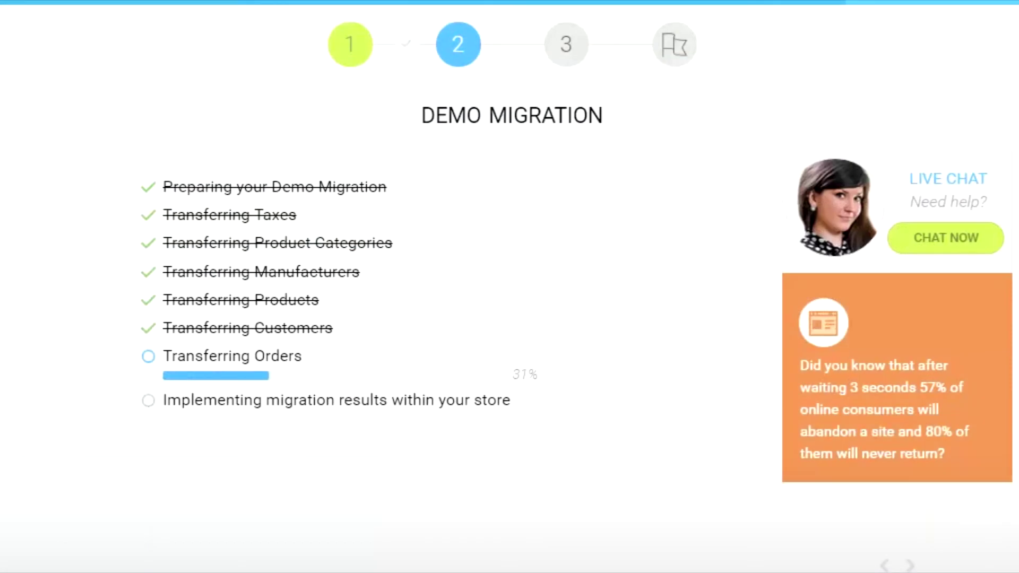